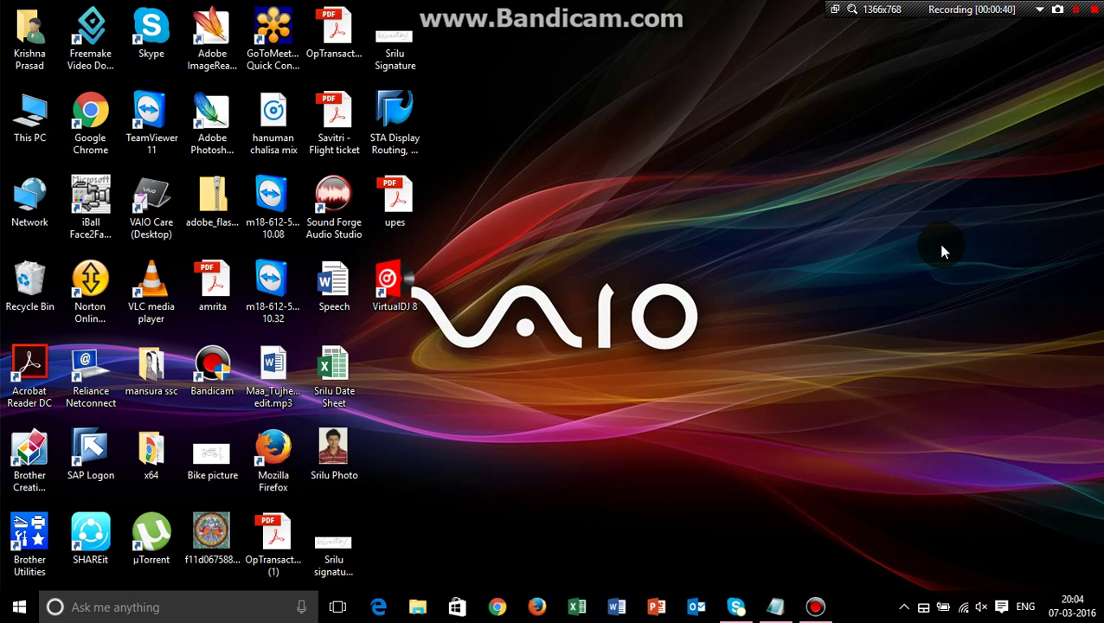
# Launch PowerPoint 2013 from its taskbar icon on the Windows desktop
pyautogui.click(758, 305)
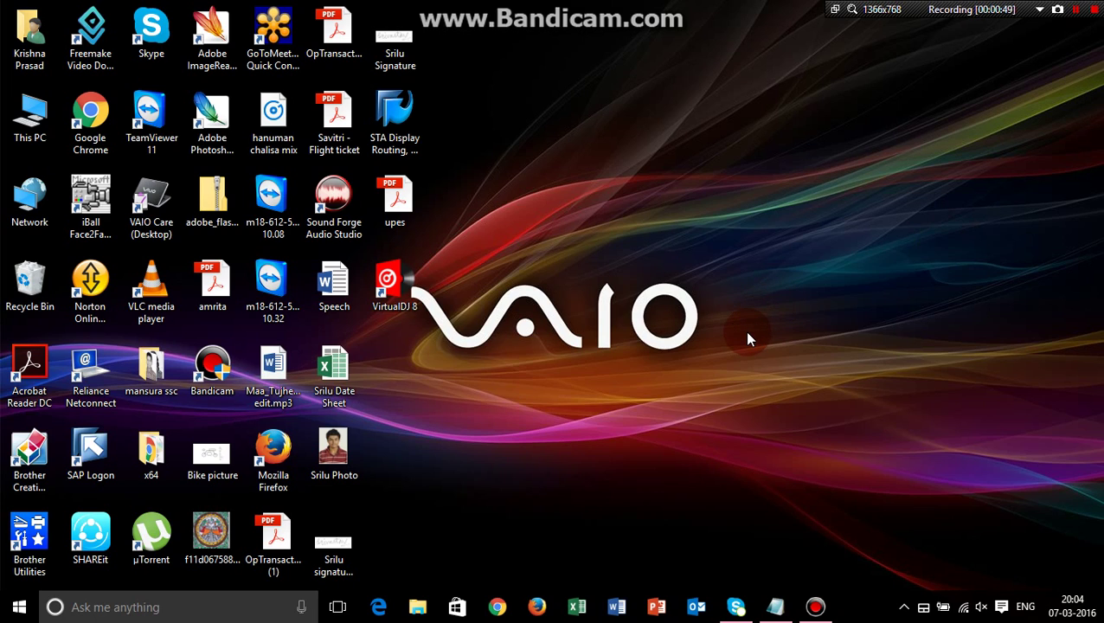
# Create a blank presentation and delete its title and subtitle placeholders
pyautogui.click(658, 609)
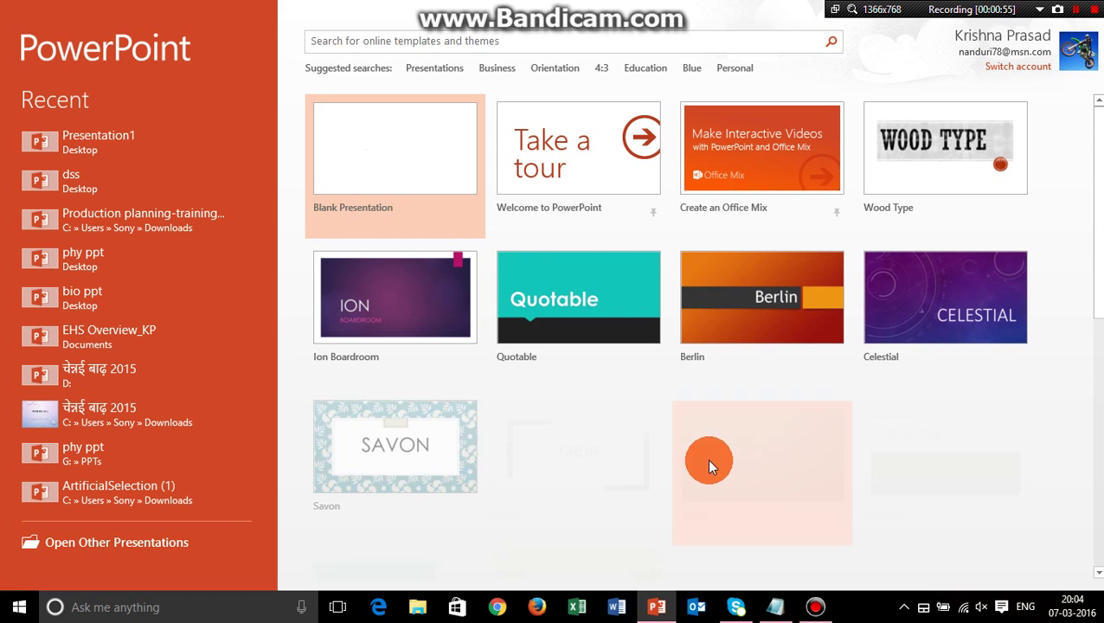
pyautogui.click(420, 127)
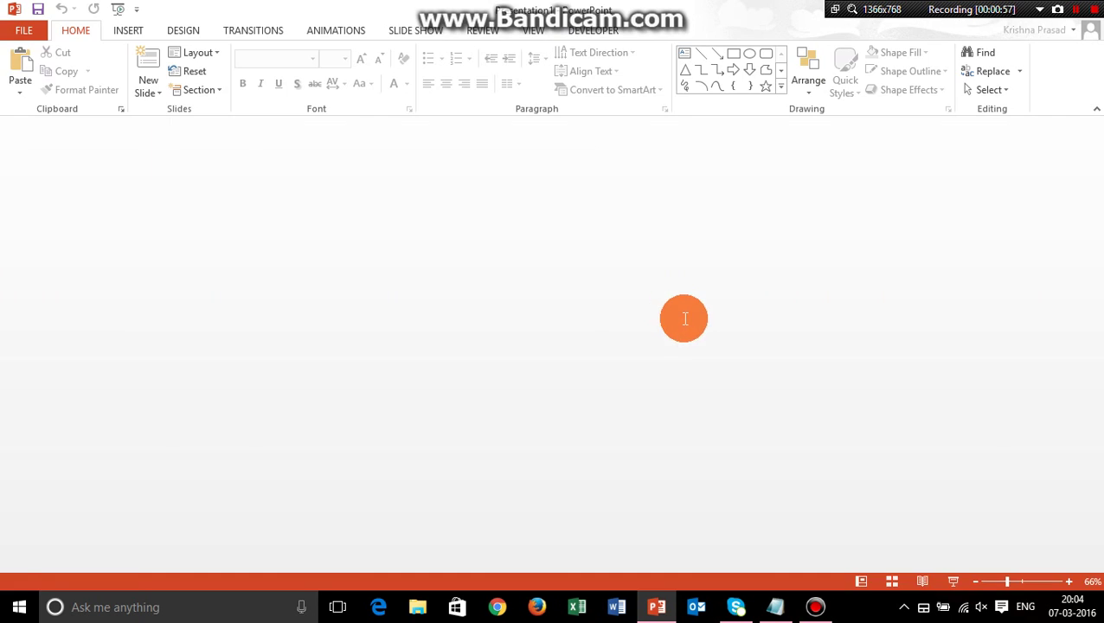
pyautogui.moveTo(432, 316); pyautogui.dragTo(1029, 517)
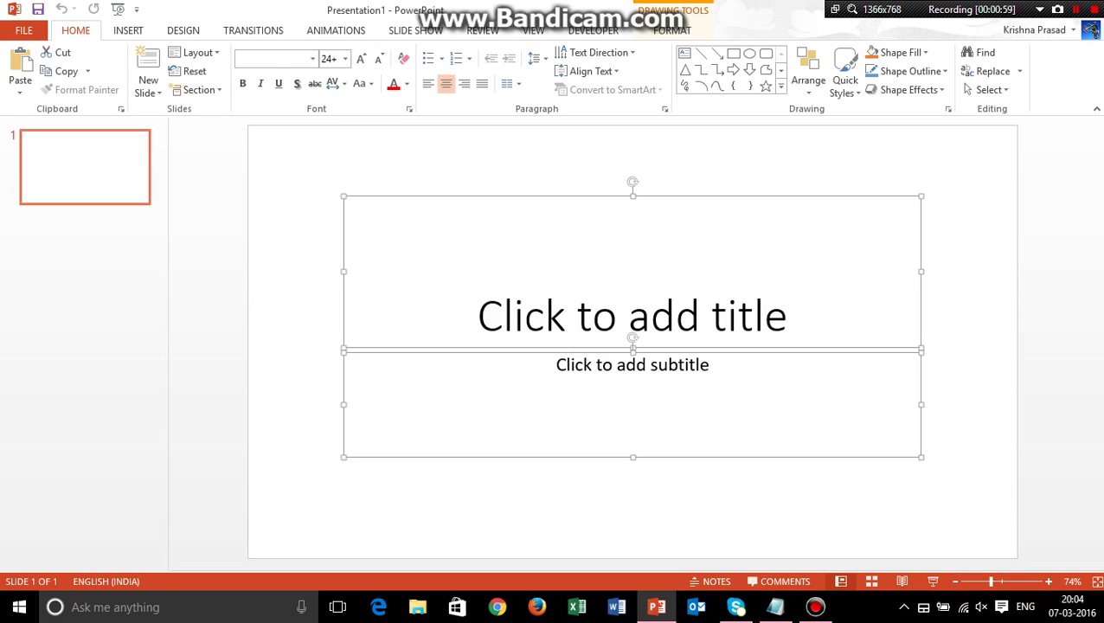
pyautogui.press('Delete')
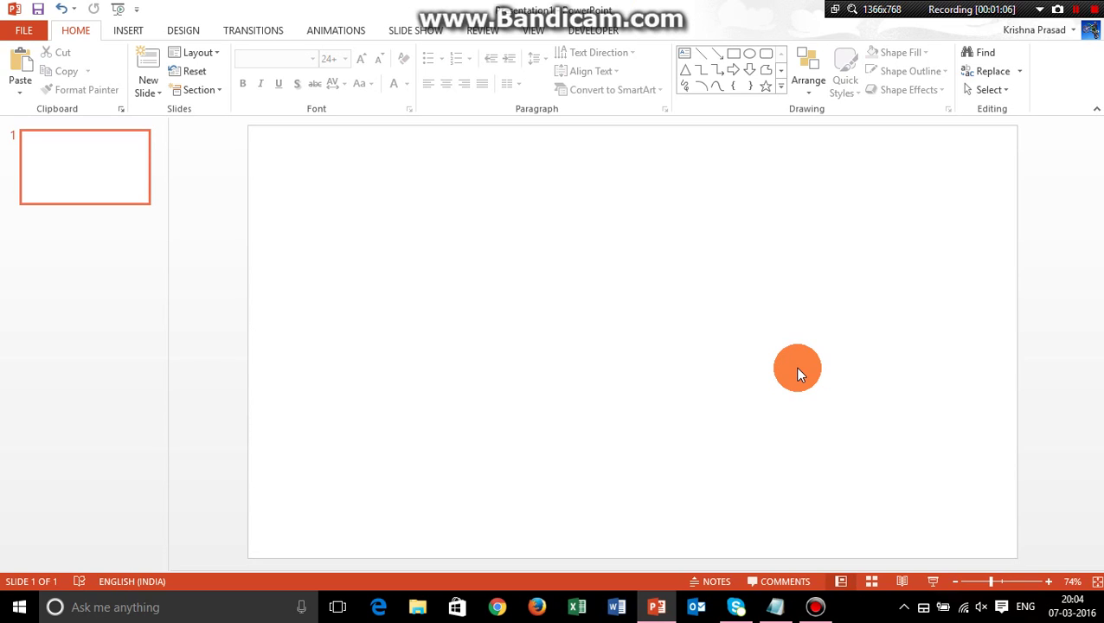
# Enable the Developer tab in PowerPoint Options under Customize Ribbon
pyautogui.click(23, 32)
pyautogui.click(38, 401)
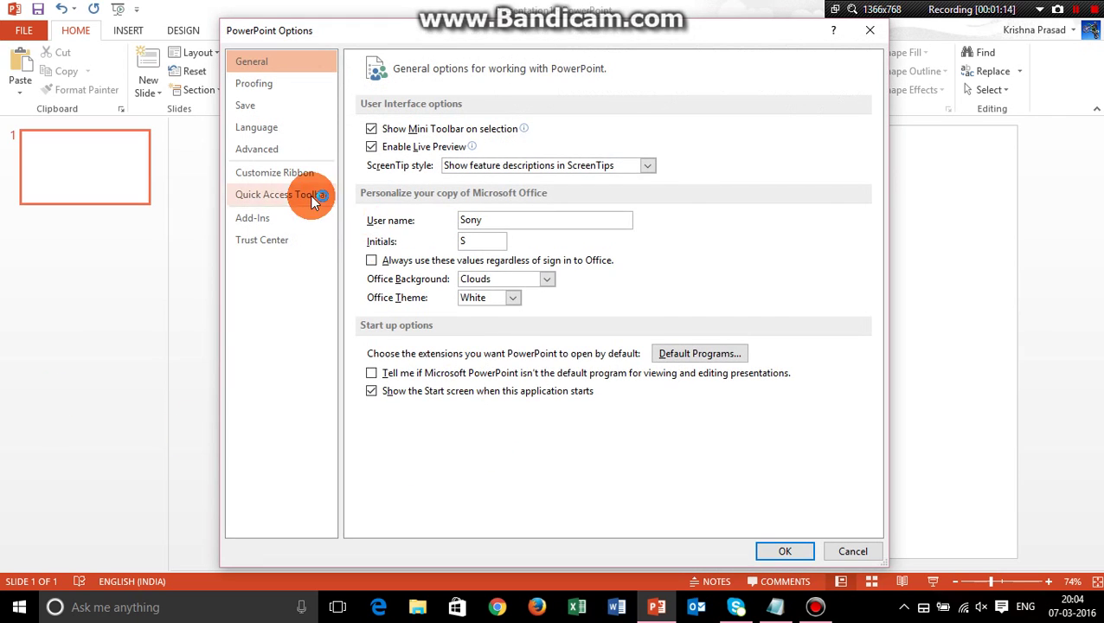
pyautogui.click(294, 176)
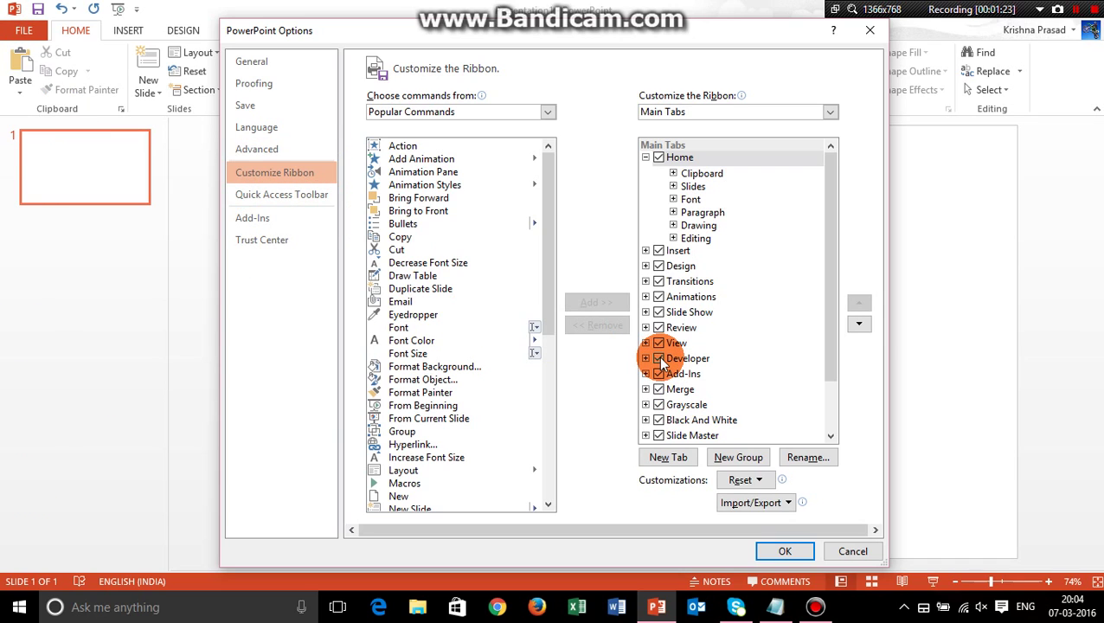
pyautogui.click(779, 550)
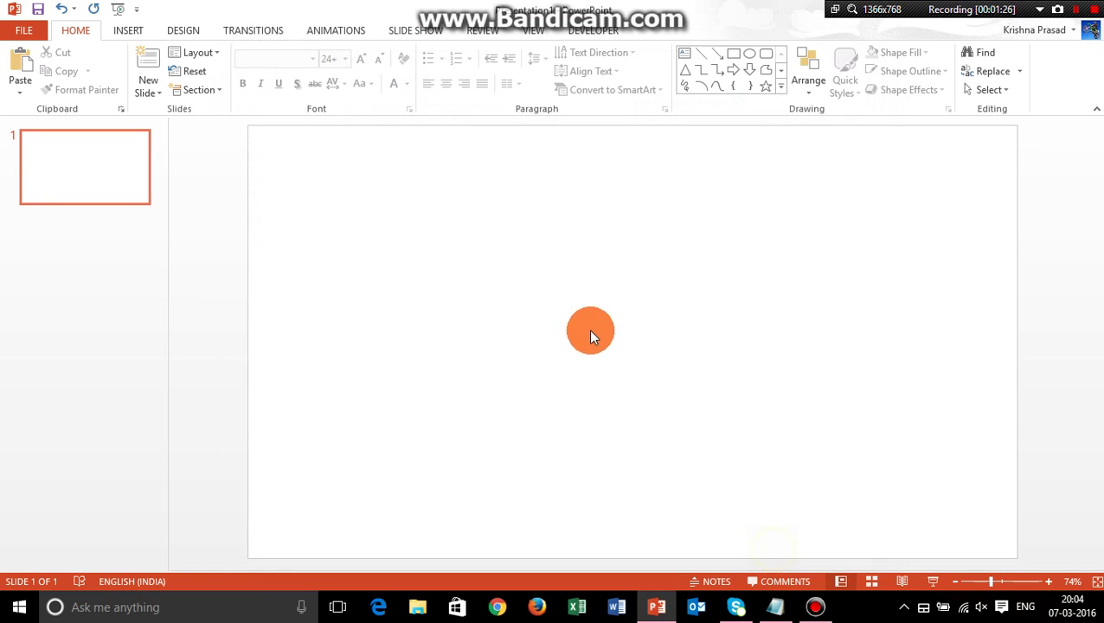
# Draw a Combo Box (ActiveX Control) from the Developer tab across the slide centre
pyautogui.click(596, 28)
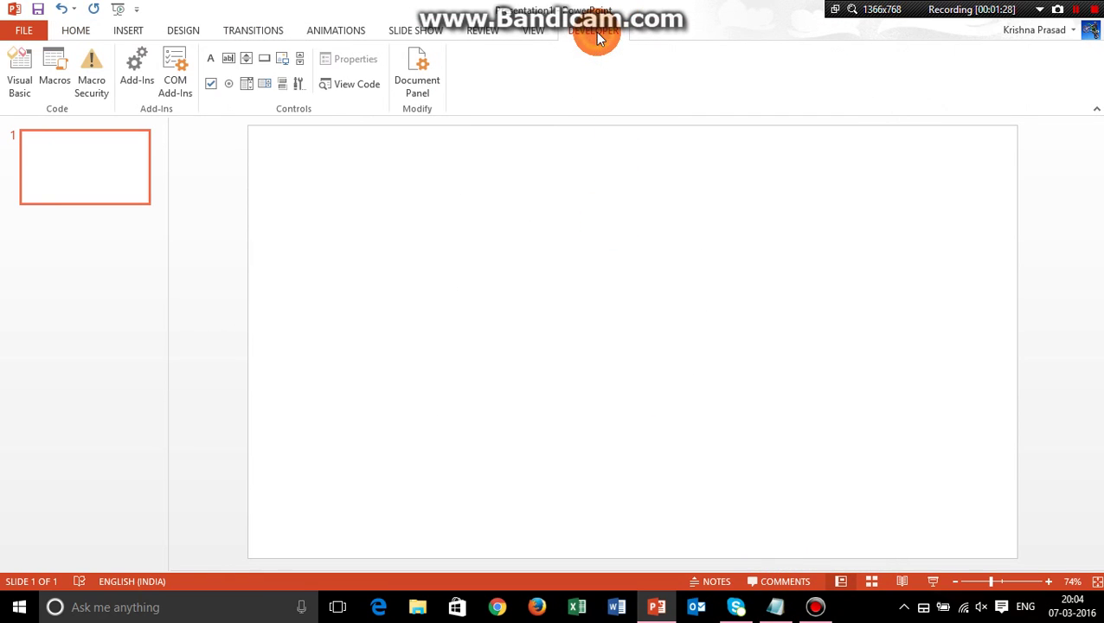
pyautogui.click(249, 84)
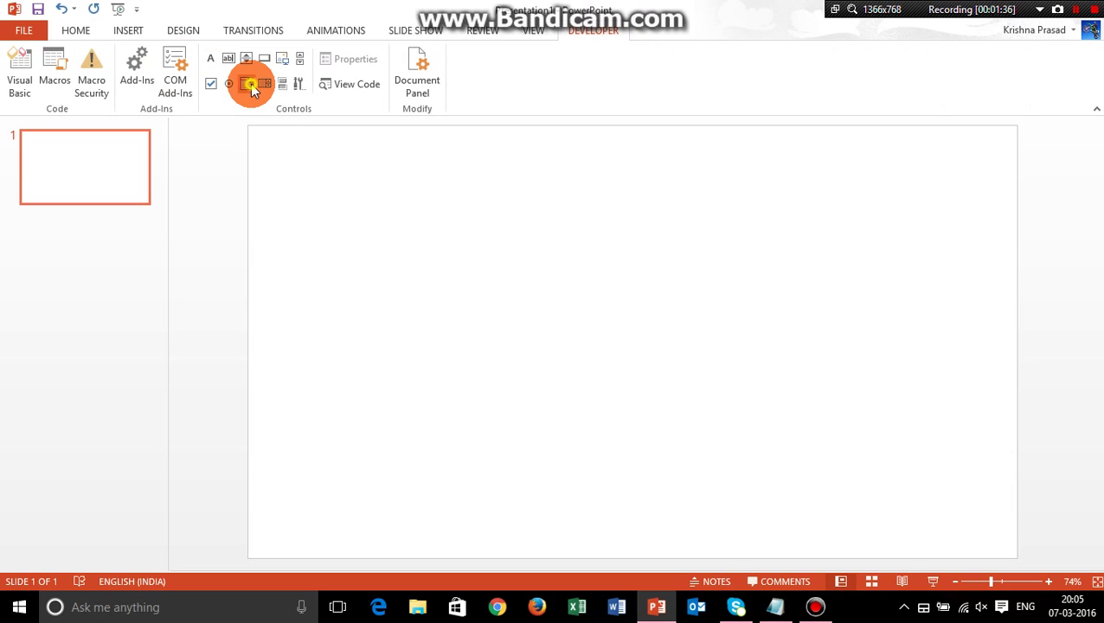
pyautogui.click(468, 258)
pyautogui.moveTo(703, 263); pyautogui.dragTo(762, 298)
pyautogui.click(675, 446)
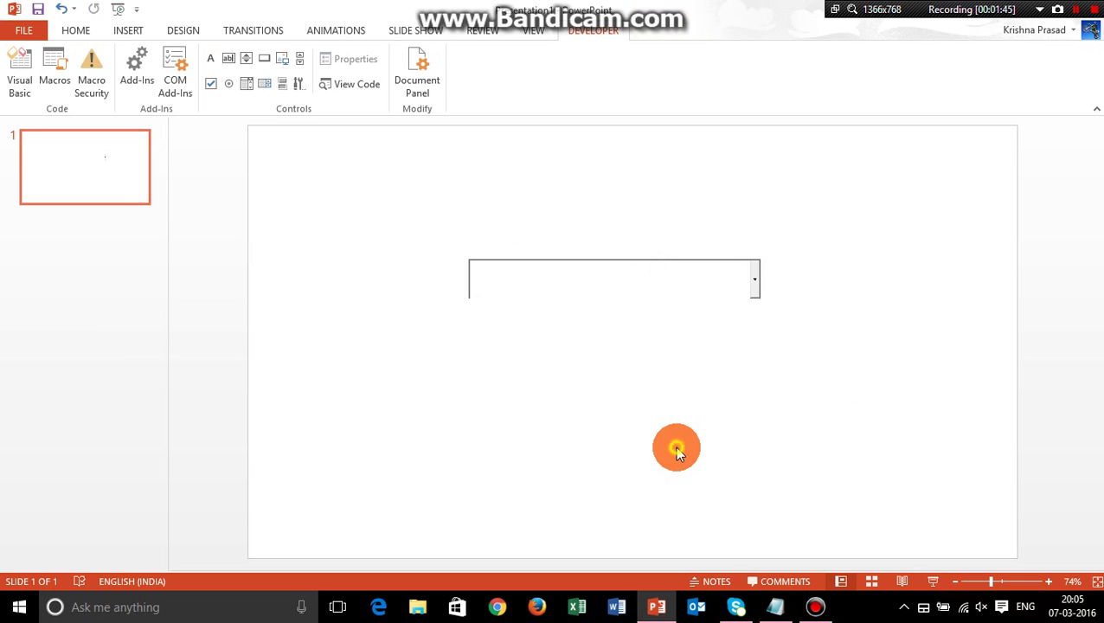
pyautogui.click(540, 286)
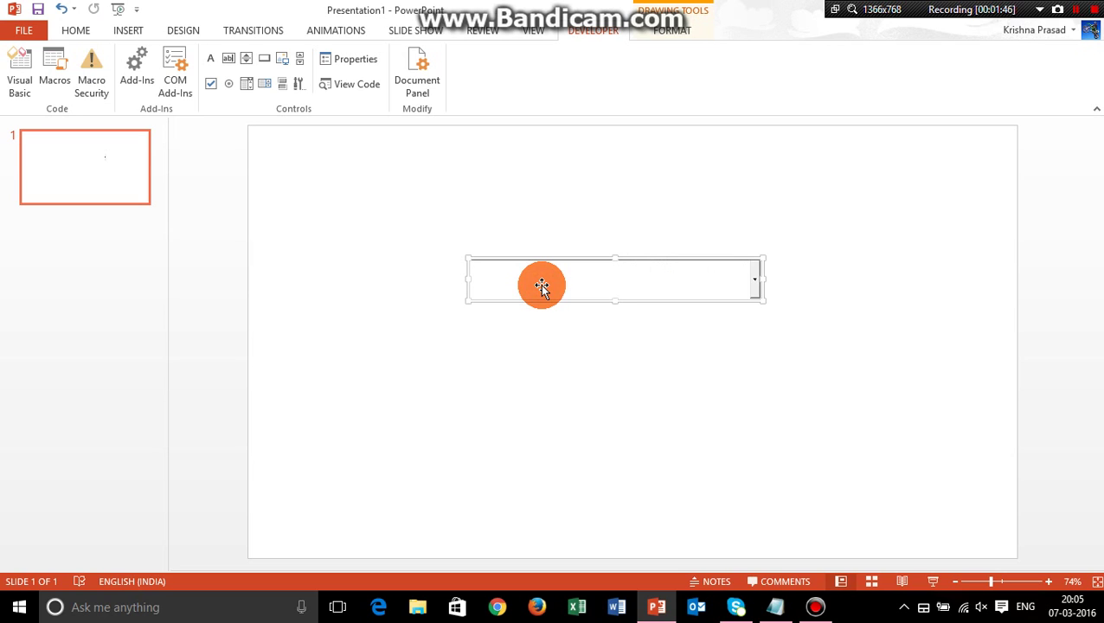
# Open the Visual Basic editor and Slide1's code window from the Project Explorer
pyautogui.click(14, 70)
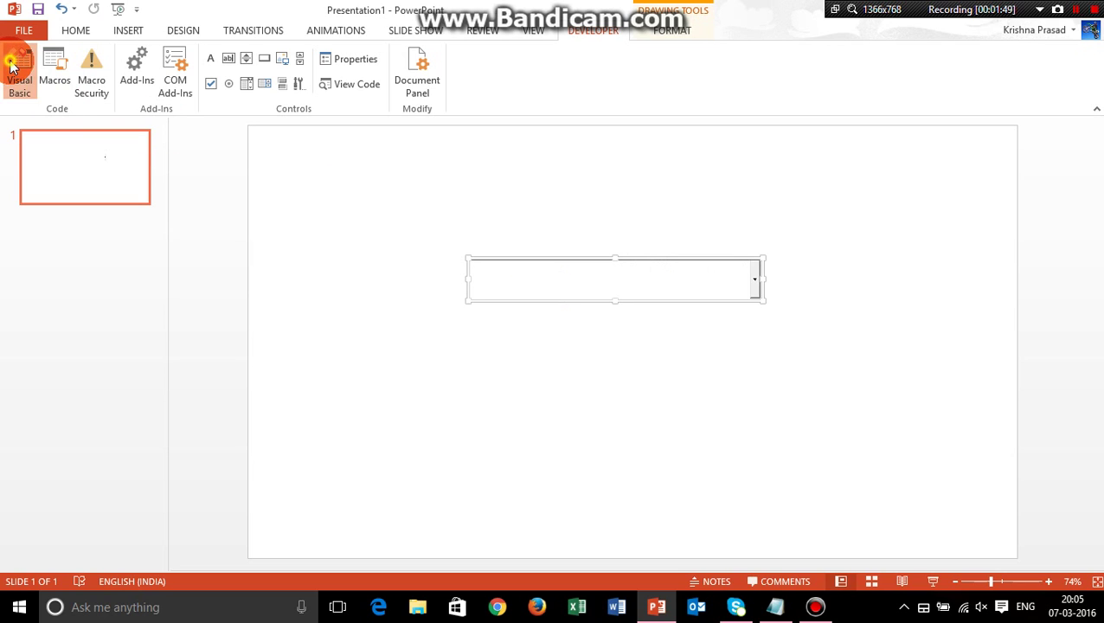
pyautogui.click(75, 183)
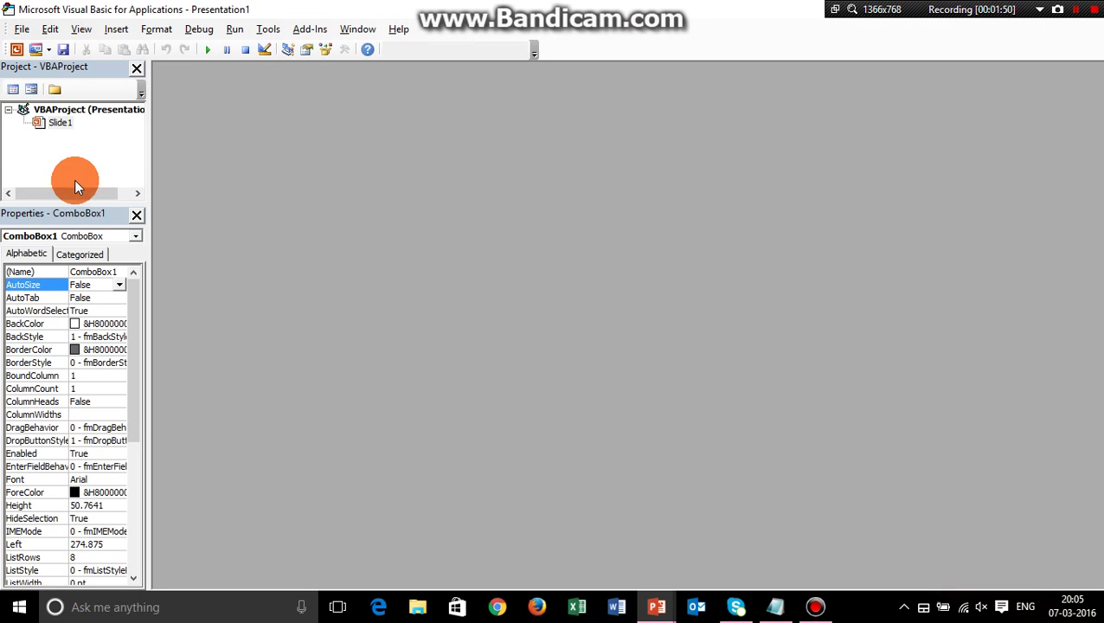
pyautogui.doubleClick(56, 126)
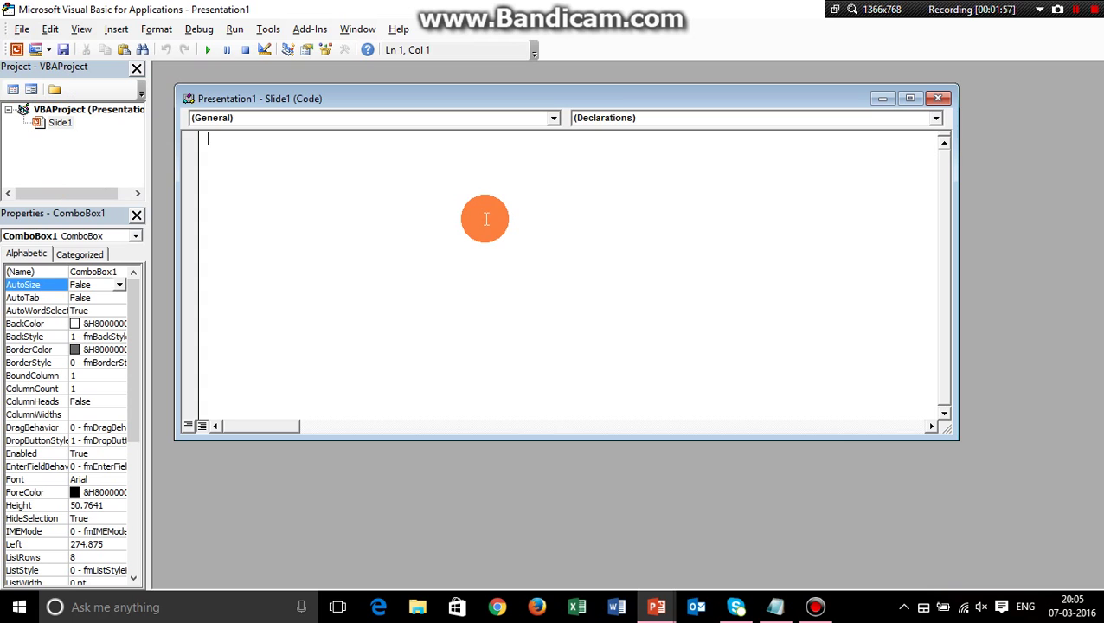
pyautogui.click(775, 606)
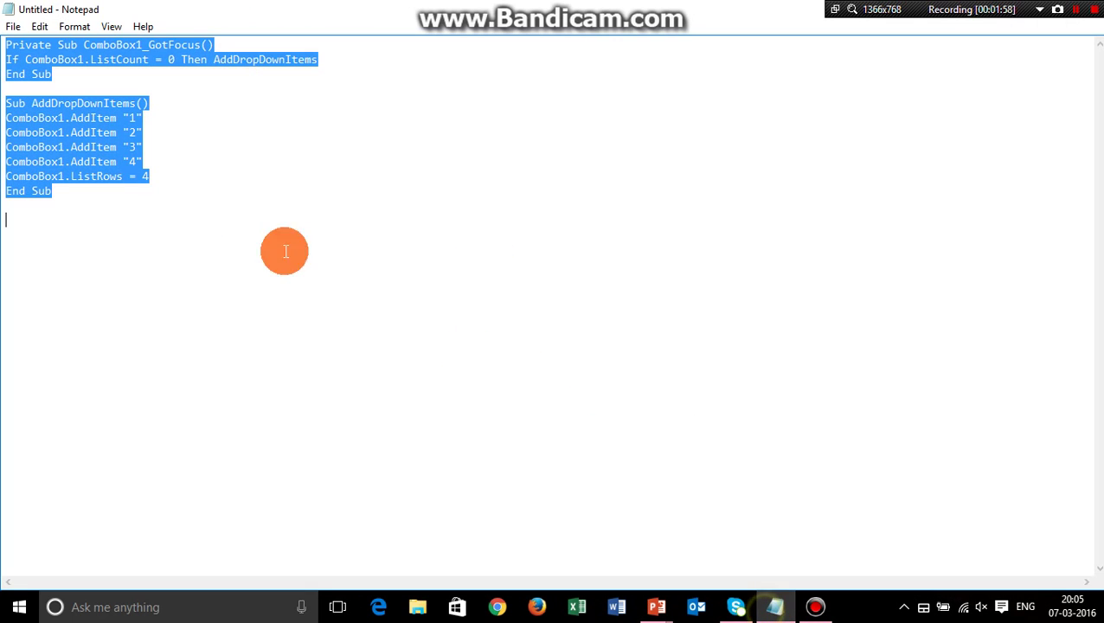
pyautogui.click(151, 223)
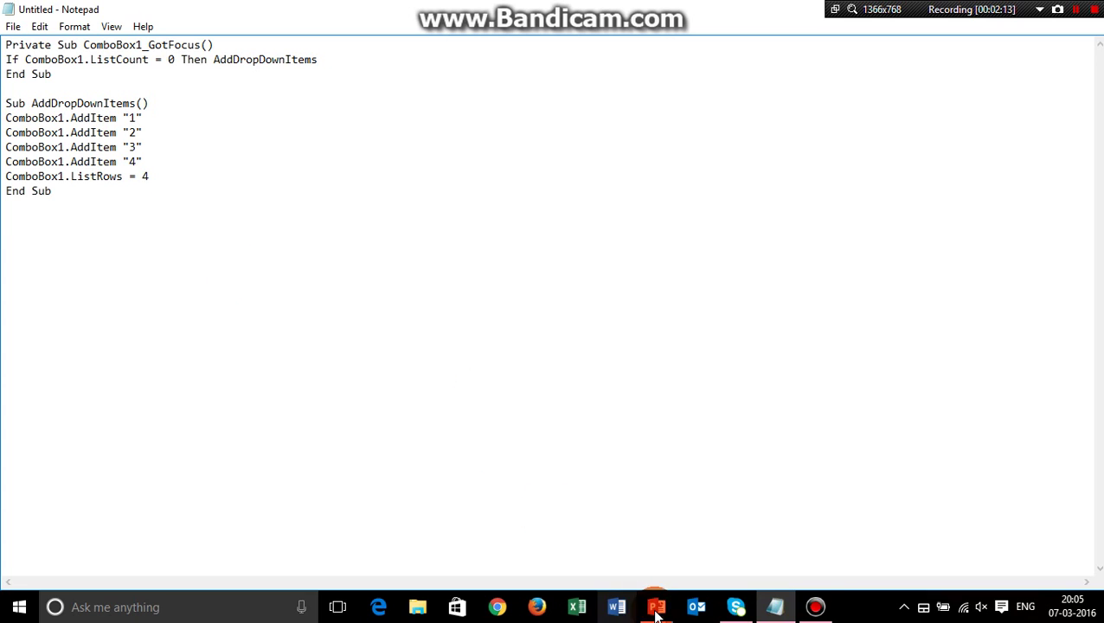
pyautogui.moveTo(32, 367); pyautogui.dragTo(7, 7)
pyautogui.hotkey('ctrl', 'c')
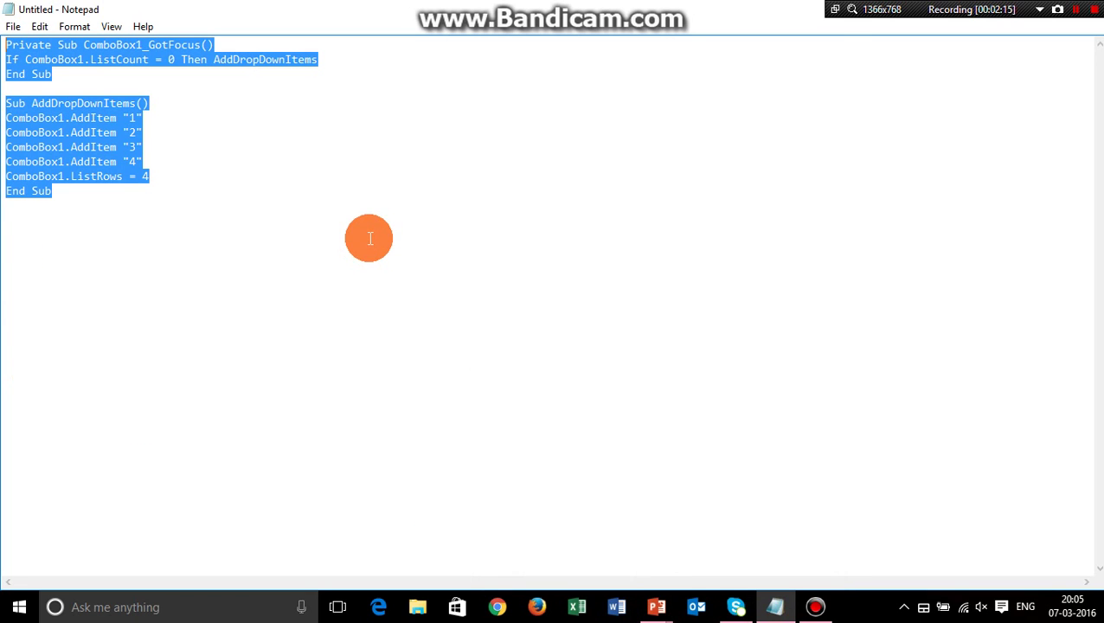
pyautogui.moveTo(655, 606)
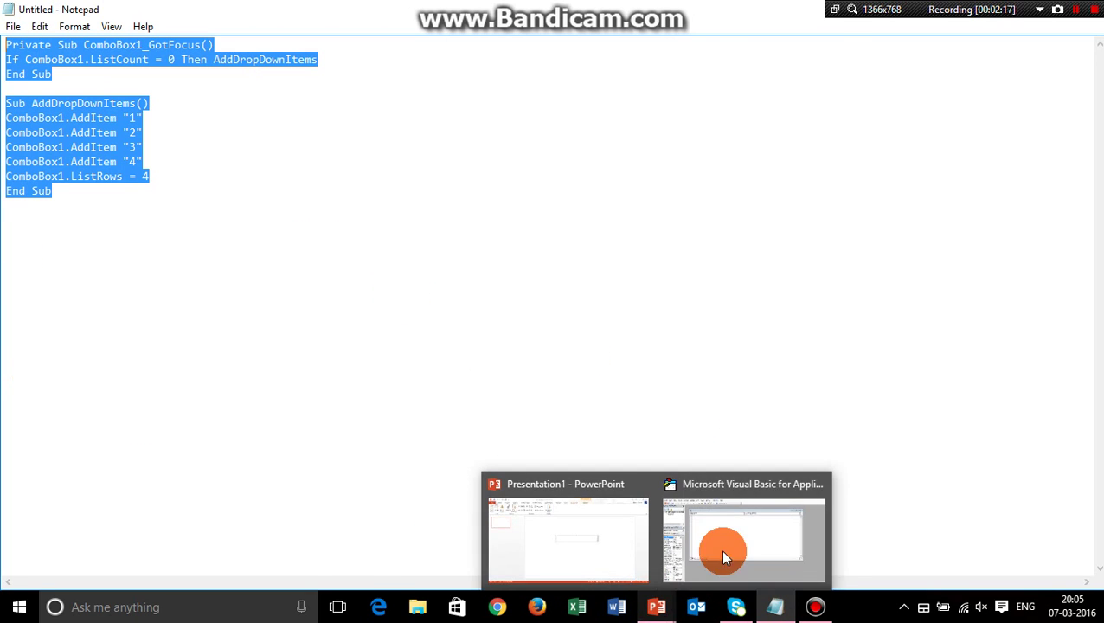
# Paste the GotFocus and AddDropDownItems procedures into the Slide1 code window
pyautogui.click(737, 536)
pyautogui.hotkey('ctrl', 'v')
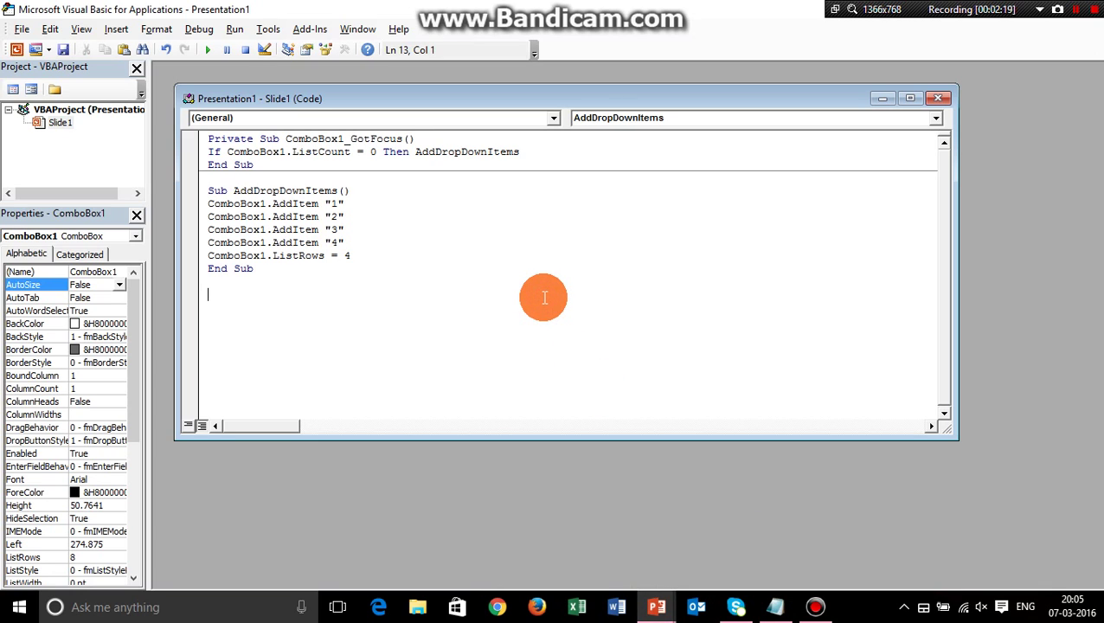
pyautogui.click(385, 238)
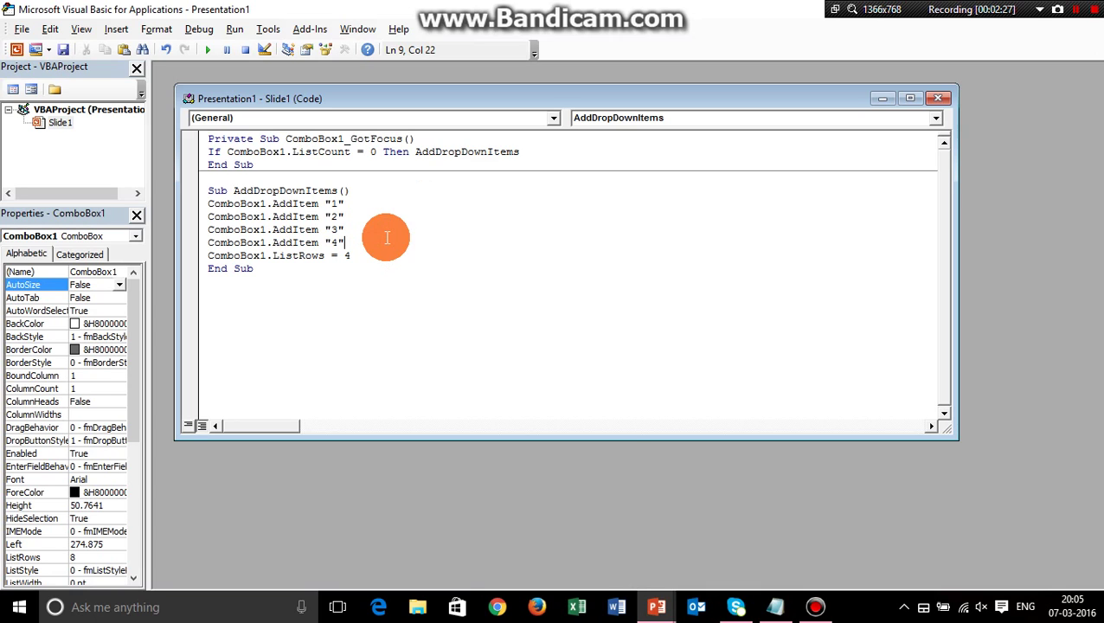
# Add a line ComboBox1.AddItem "5" below the item "4" line
pyautogui.press('Return')
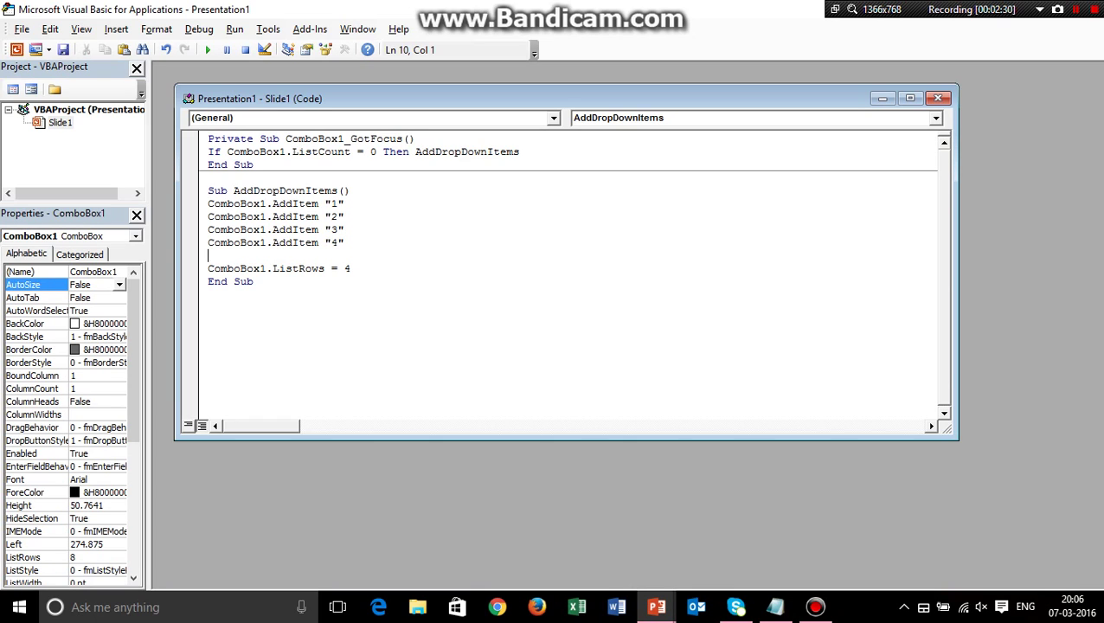
pyautogui.write('Co')
pyautogui.write('mboBo')
pyautogui.write('x.')
pyautogui.write('A')
pyautogui.press('BackSpace')
pyautogui.press('BackSpace')
pyautogui.write('1.')
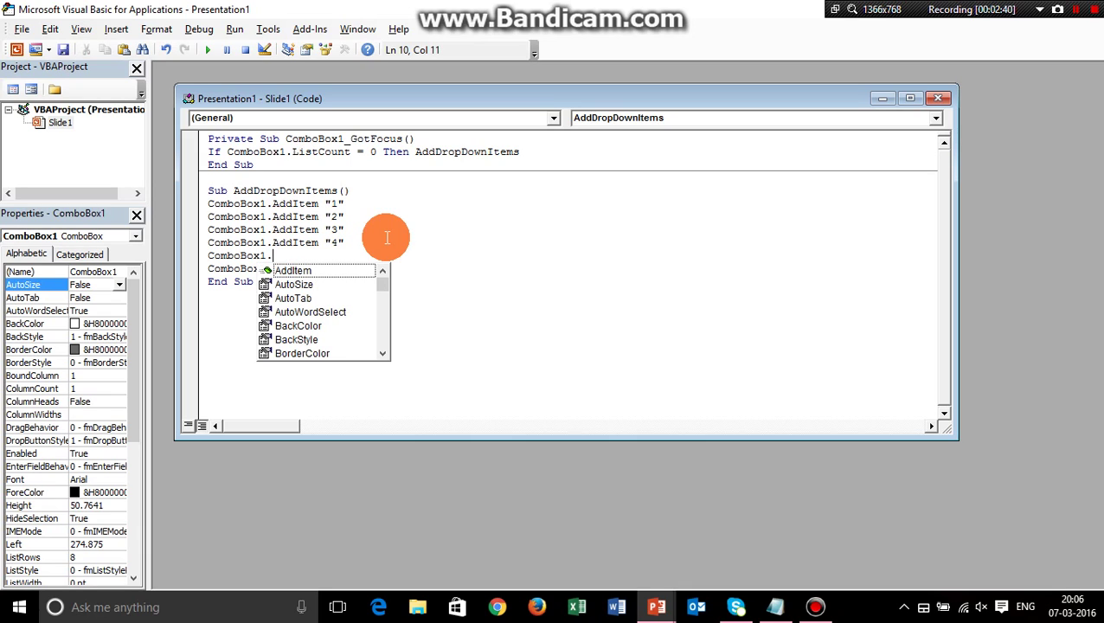
pyautogui.press('Down')
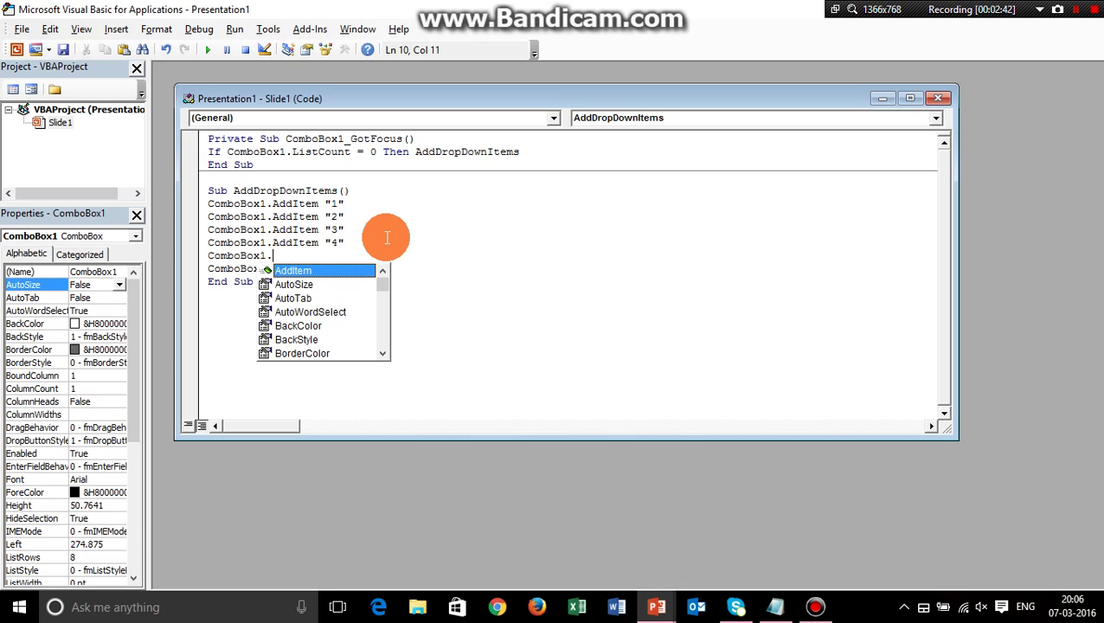
pyautogui.press('Down')
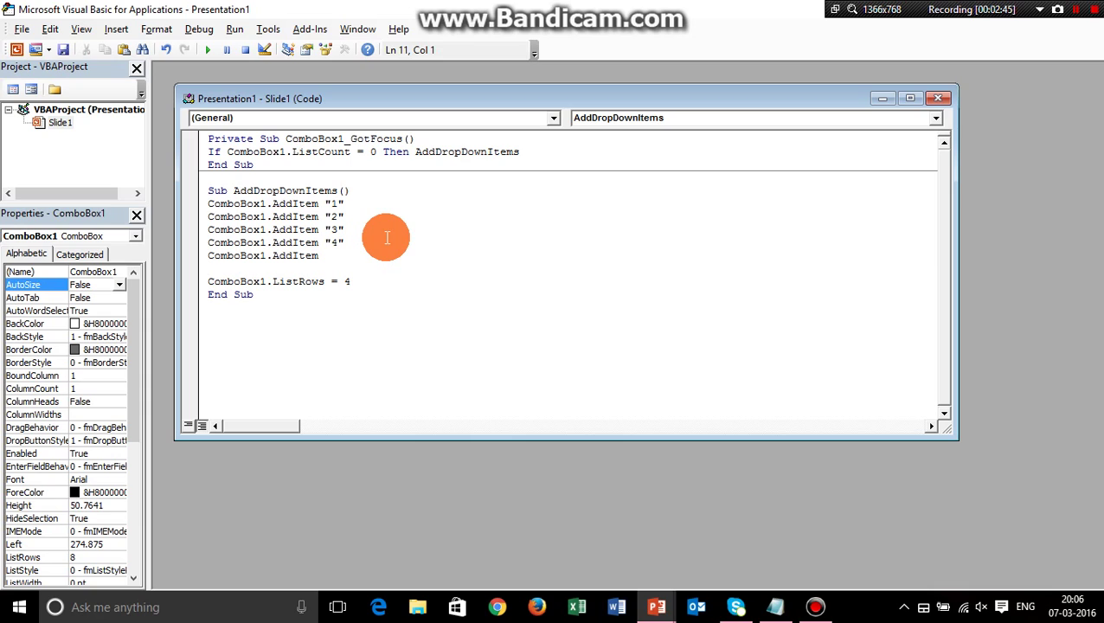
pyautogui.press('Right')
pyautogui.press('Right')
pyautogui.press('Right')
pyautogui.press('Right')
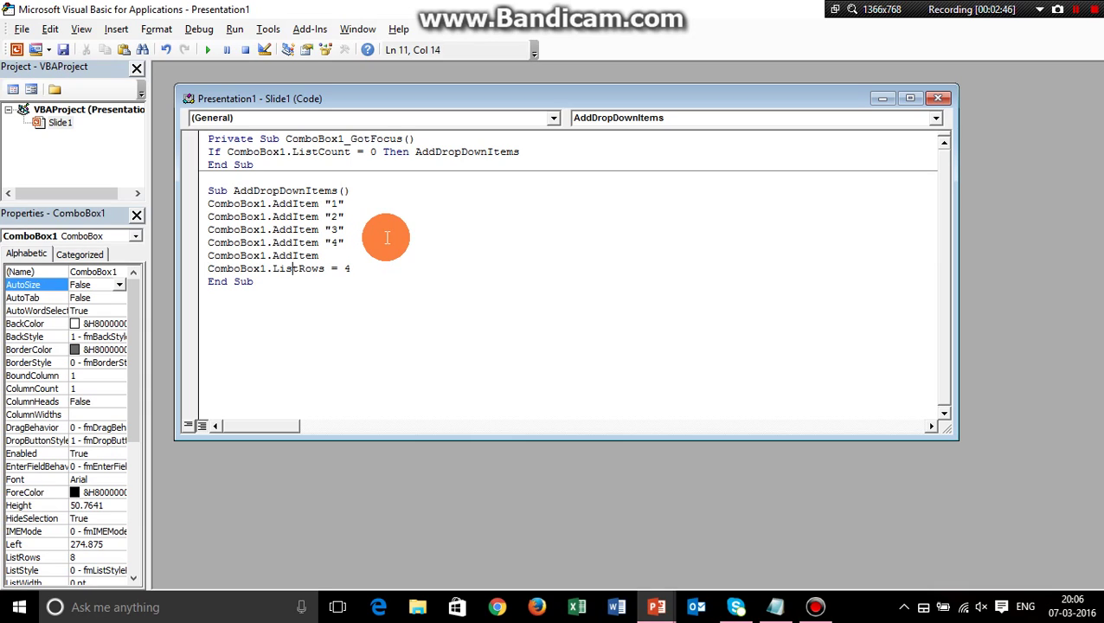
pyautogui.press('Left')
pyautogui.press('Left')
pyautogui.press('Left')
pyautogui.press('Left')
pyautogui.press('Left')
pyautogui.press('Right')
pyautogui.press('Left')
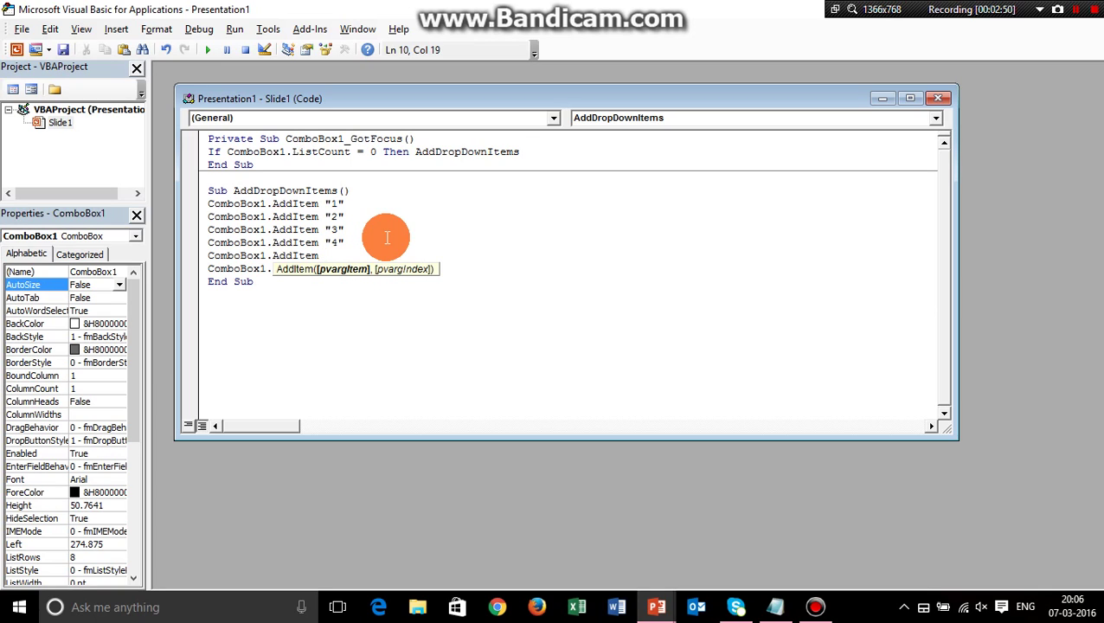
pyautogui.write('"5"')
# Dismiss the AddItem hint and move to the end of the ListRows line
pyautogui.click(468, 395)
pyautogui.click(424, 315)
pyautogui.click(396, 253)
pyautogui.click(415, 288)
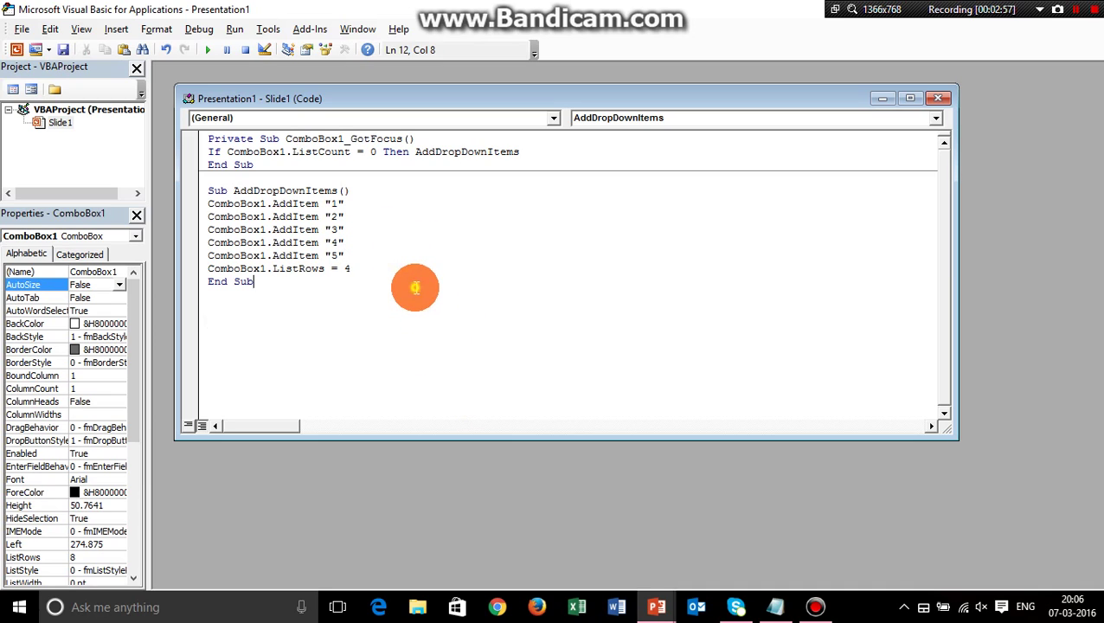
pyautogui.click(352, 269)
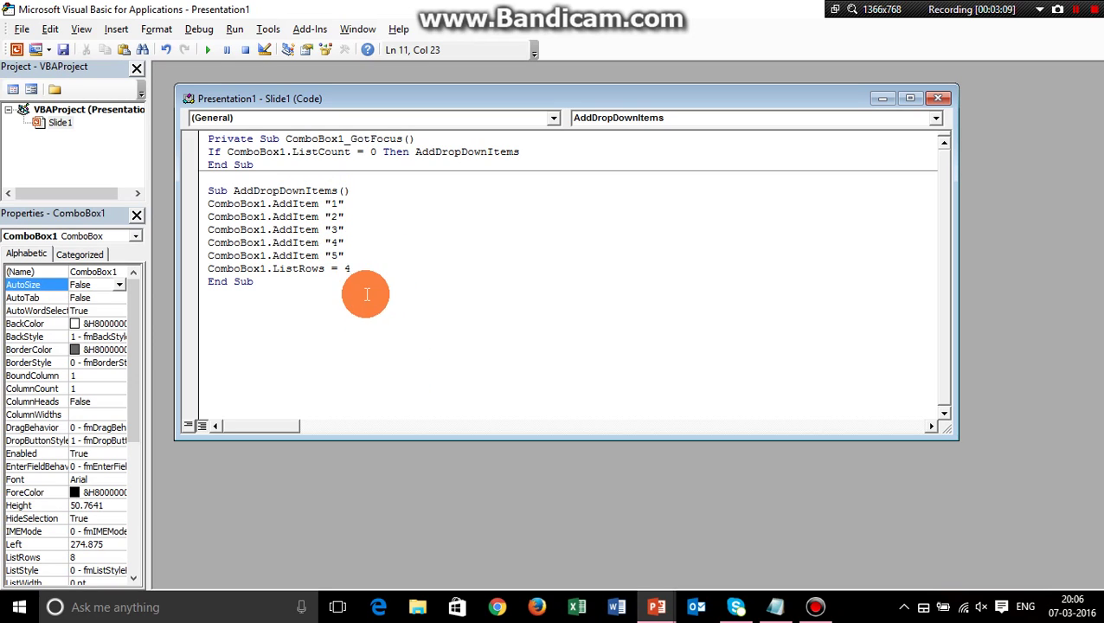
# Change ComboBox1.ListRows = 4 to ComboBox1.ListRows = 5
pyautogui.press('BackSpace')
pyautogui.write('5')
pyautogui.click(414, 277)
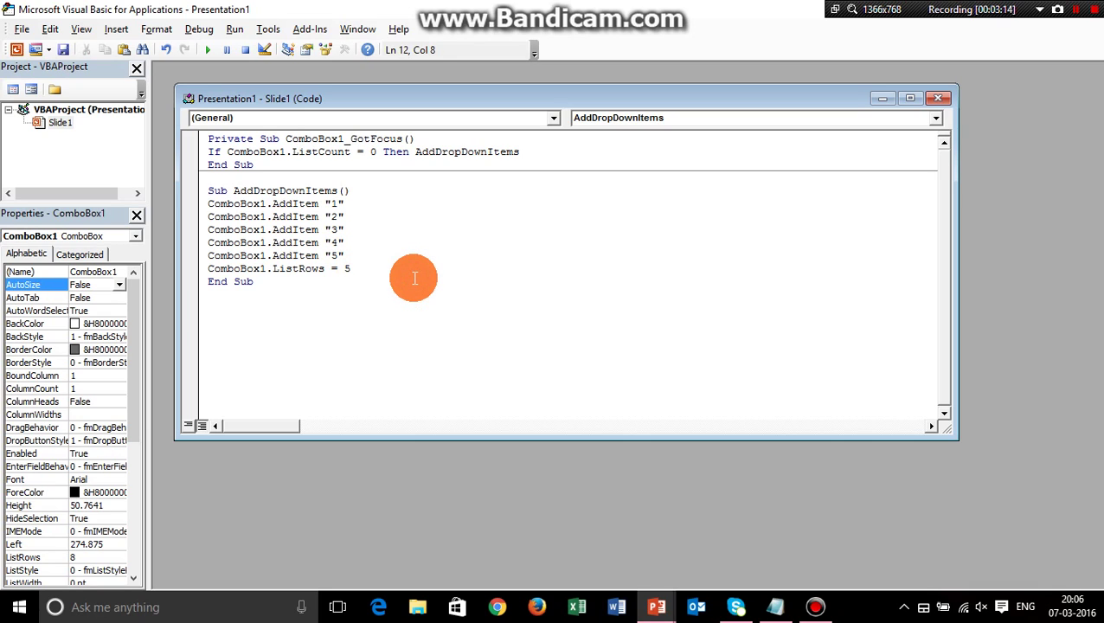
# Save the presentation from the VBA editor to the Desktop in PowerPoint Macro-Enabled Presentation format
pyautogui.click(63, 49)
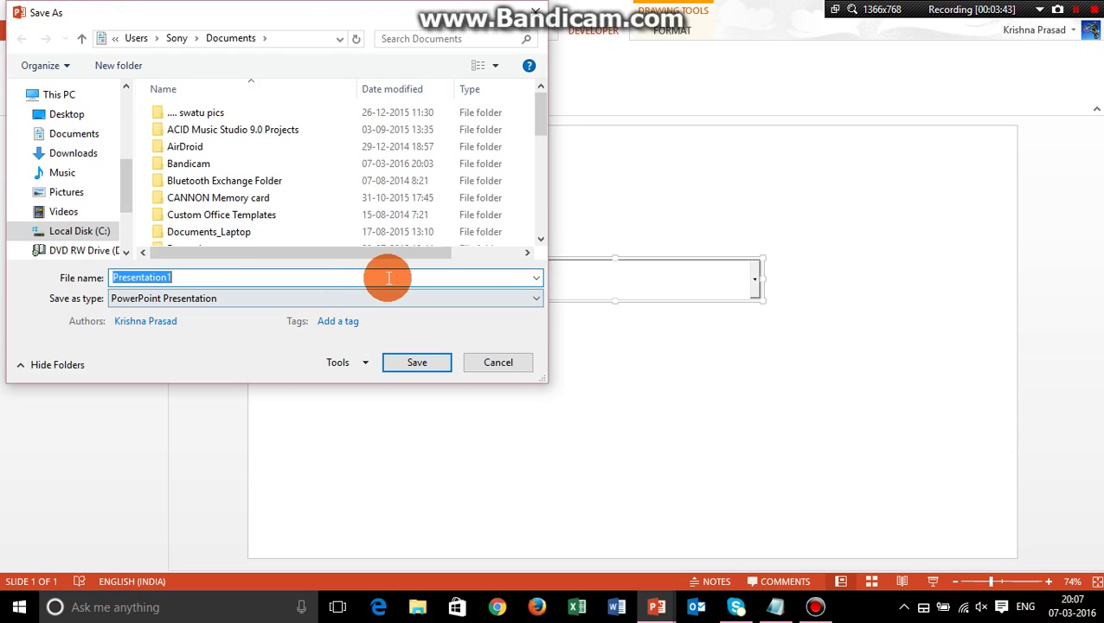
pyautogui.click(62, 115)
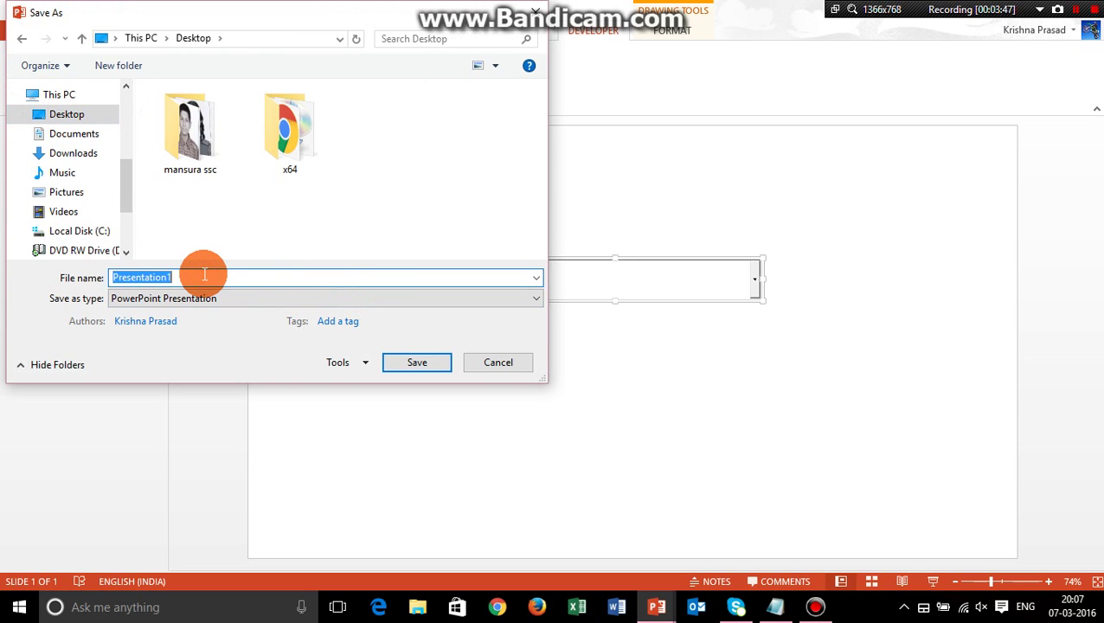
pyautogui.click(201, 301)
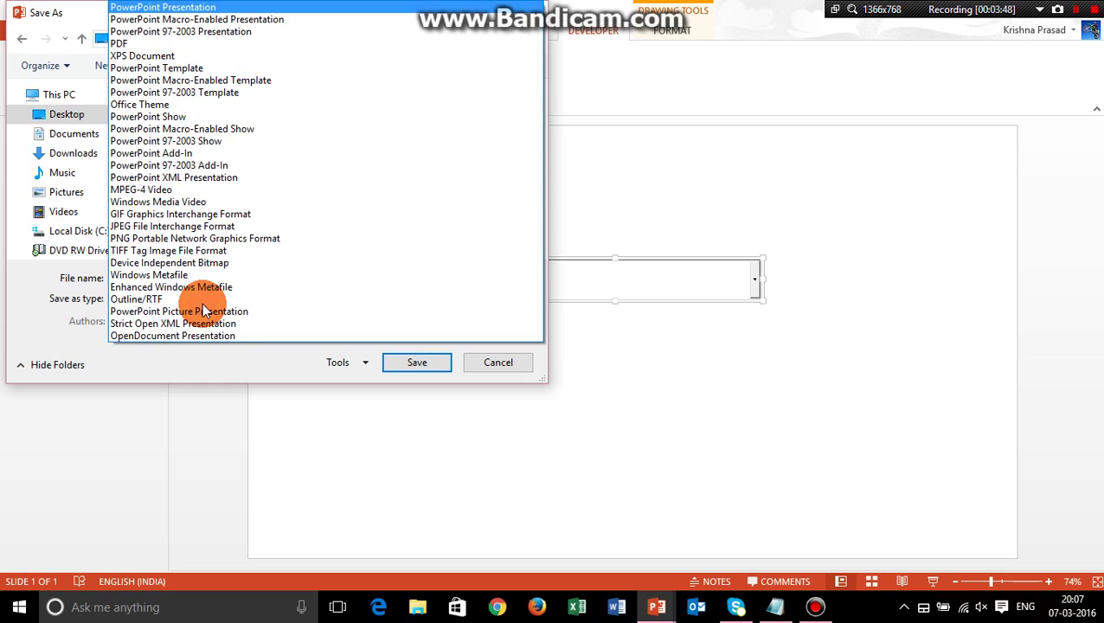
pyautogui.click(411, 19)
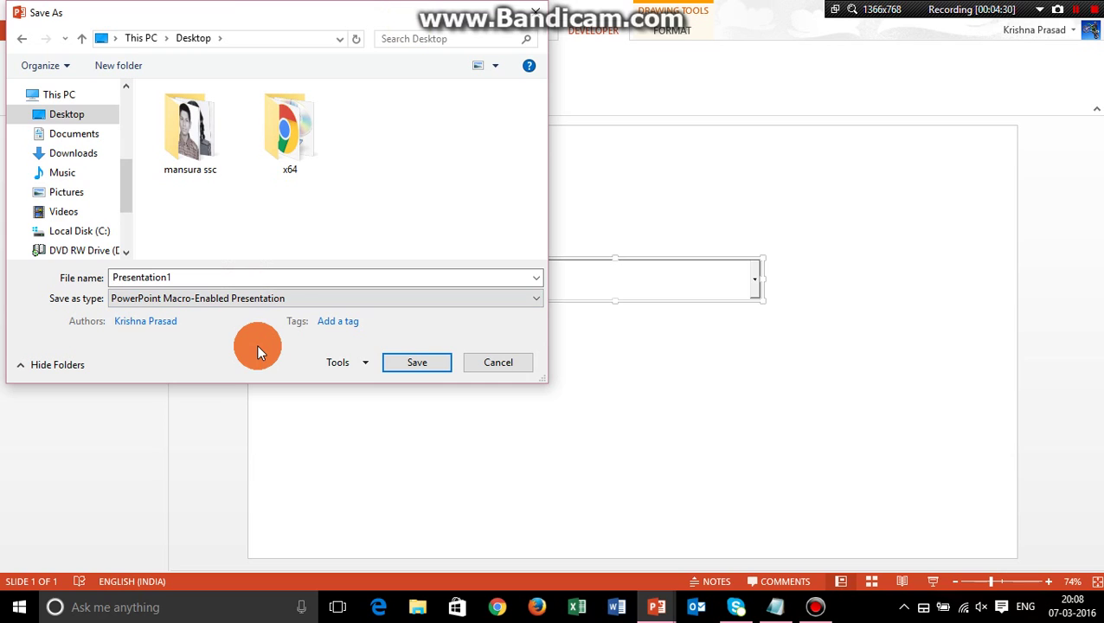
pyautogui.click(431, 364)
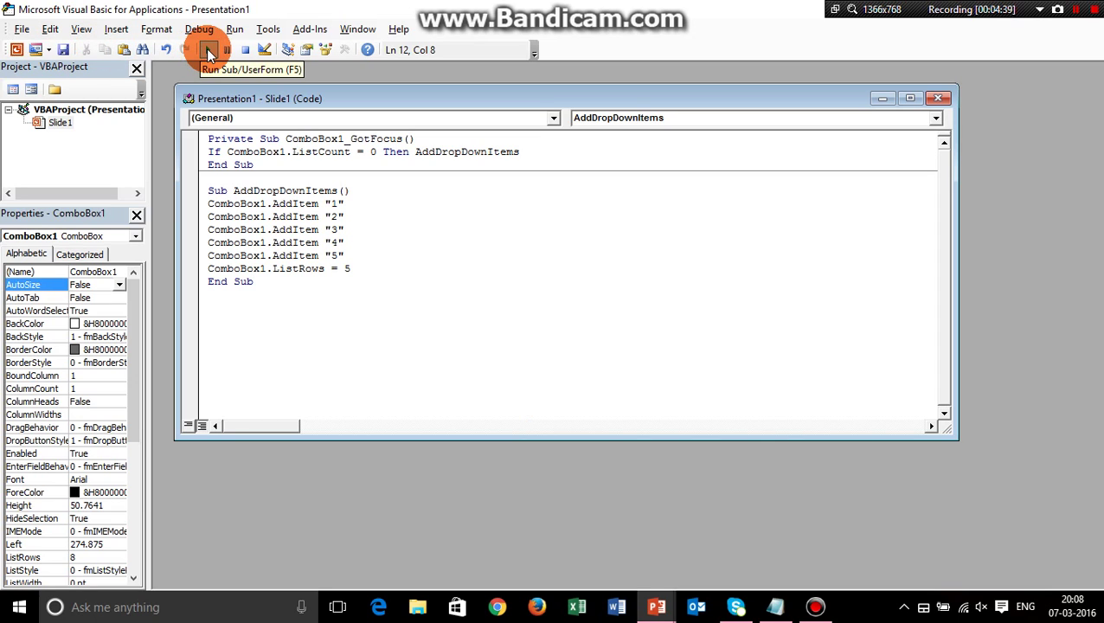
# Switch from the VBA editor back to the PowerPoint window via the taskbar
pyautogui.click(208, 52)
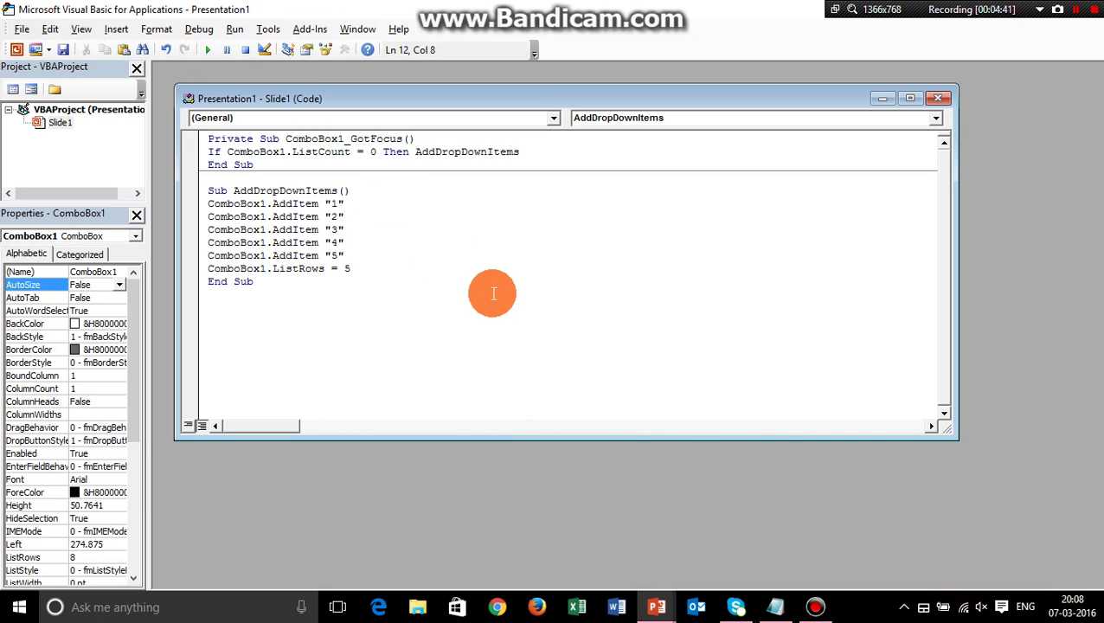
pyautogui.moveTo(671, 612)
pyautogui.click(616, 530)
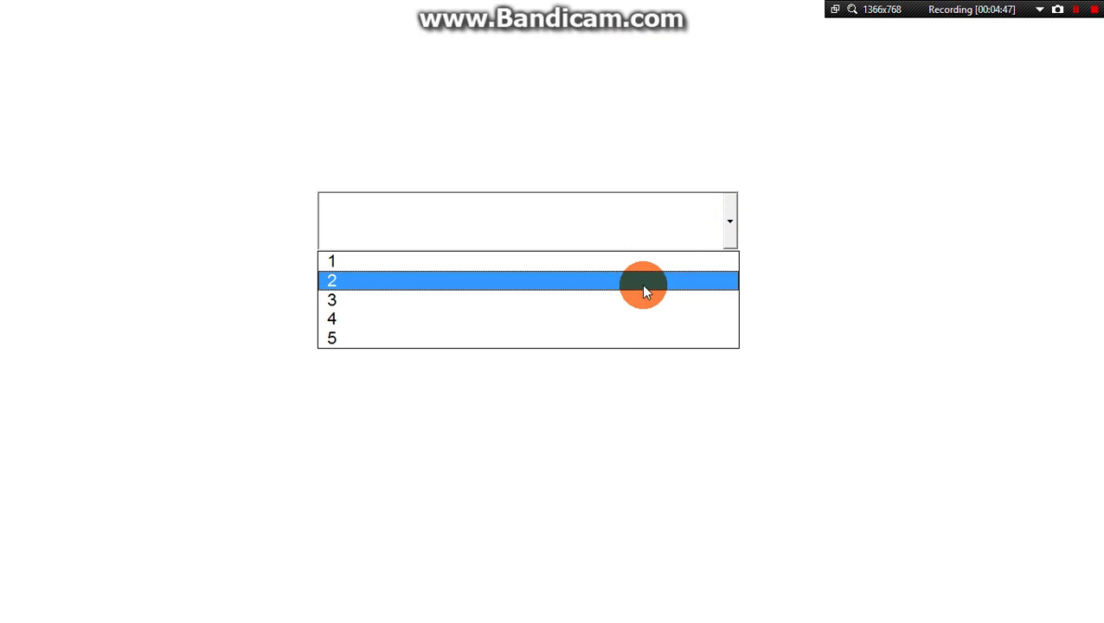
pyautogui.click(736, 399)
pyautogui.click(736, 399)
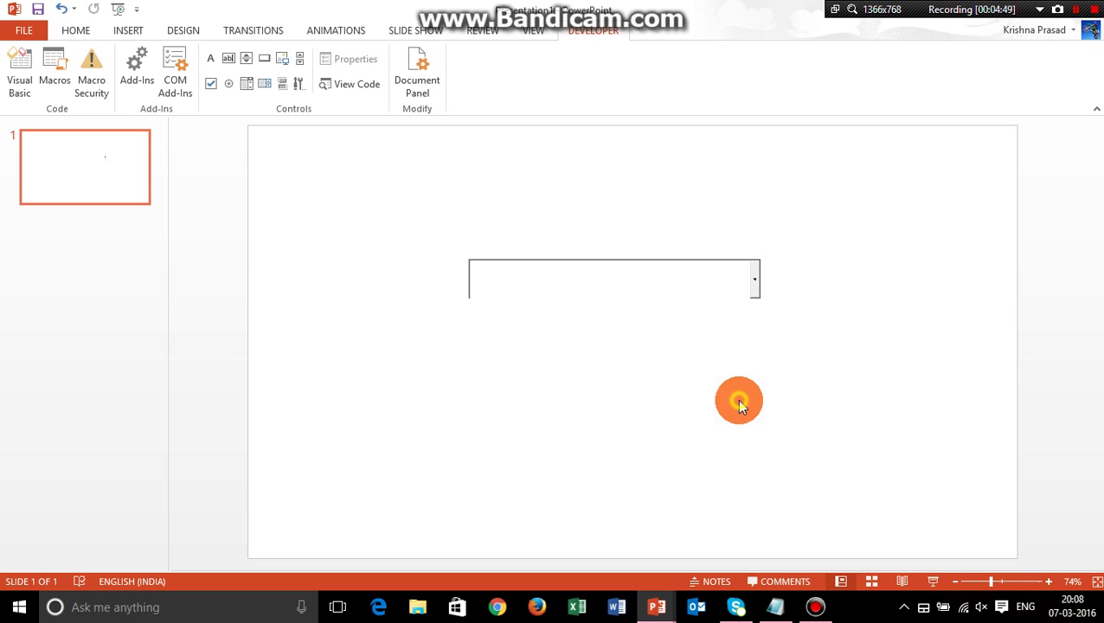